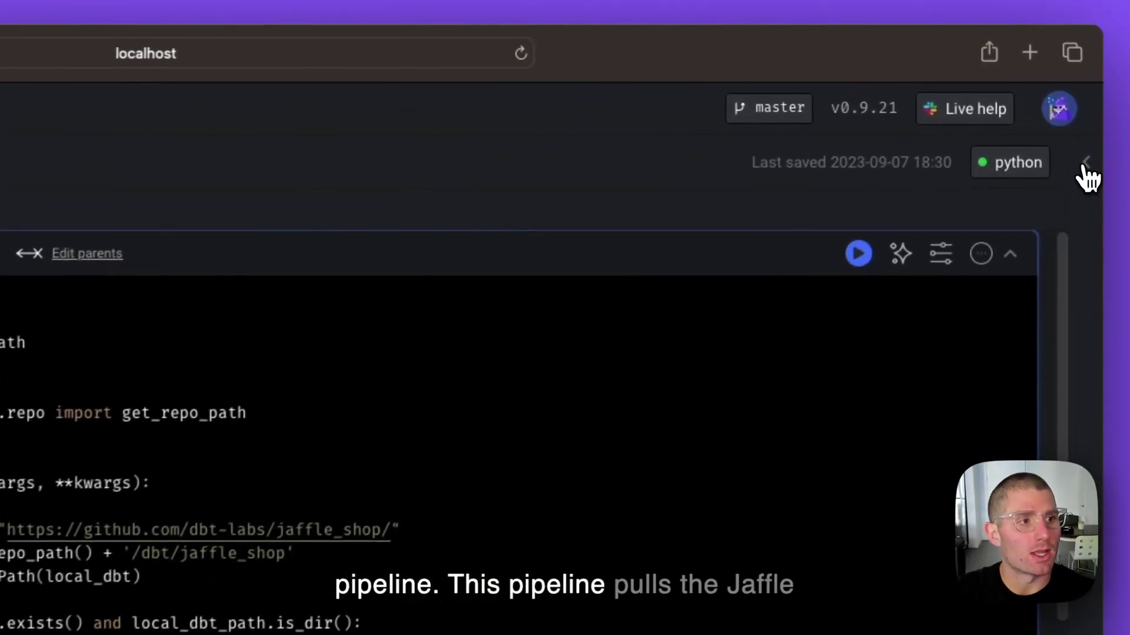
- Replace the file versions panel with the damp_glade → purple_thunder dependency tree
click(1068, 139)
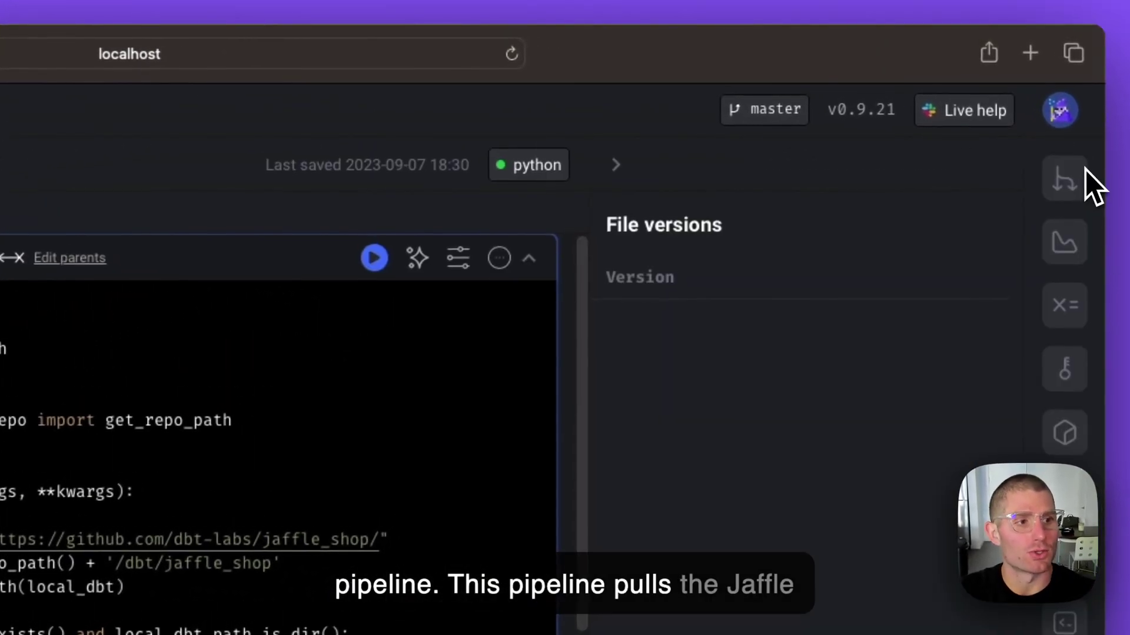
click(1091, 180)
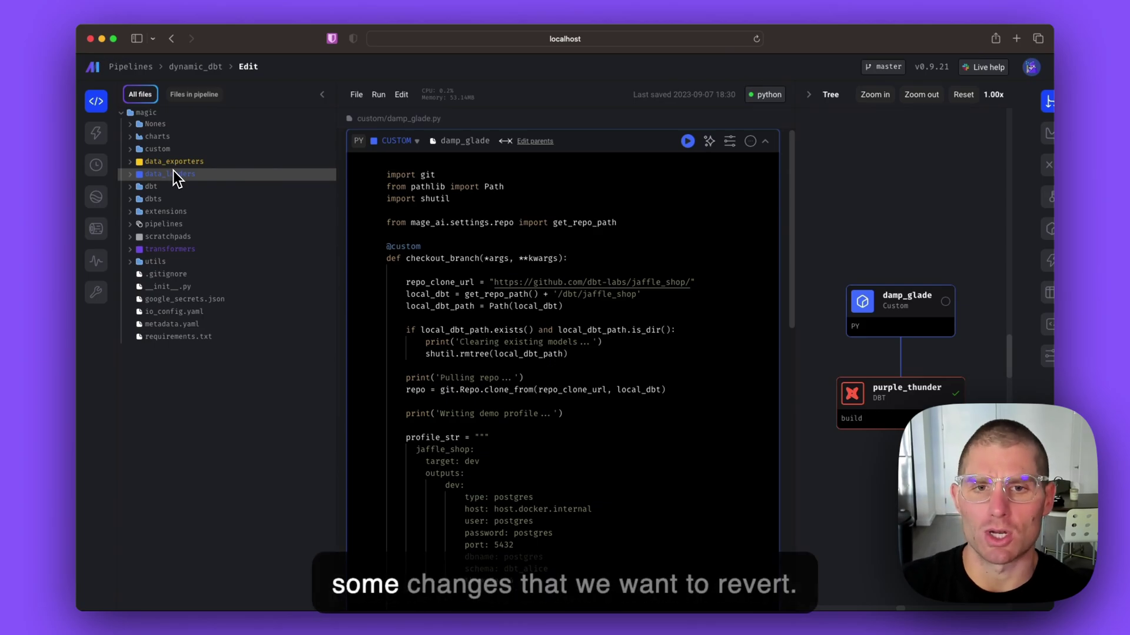
- Expand the custom folder and open damp_glade.py as a standalone file
click(145, 150)
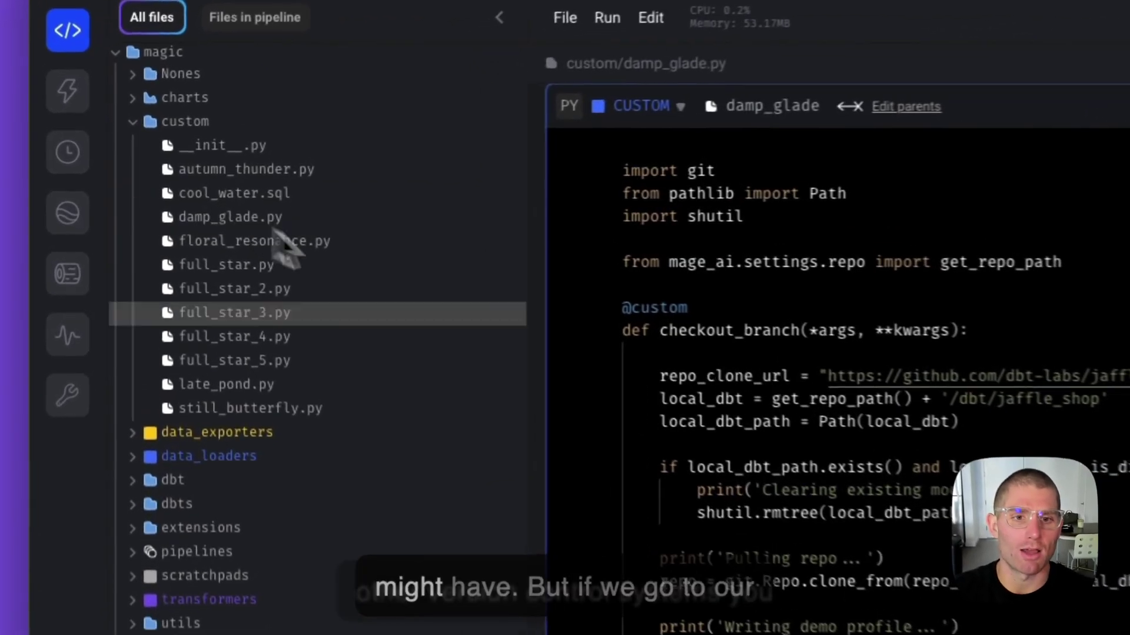
click(196, 201)
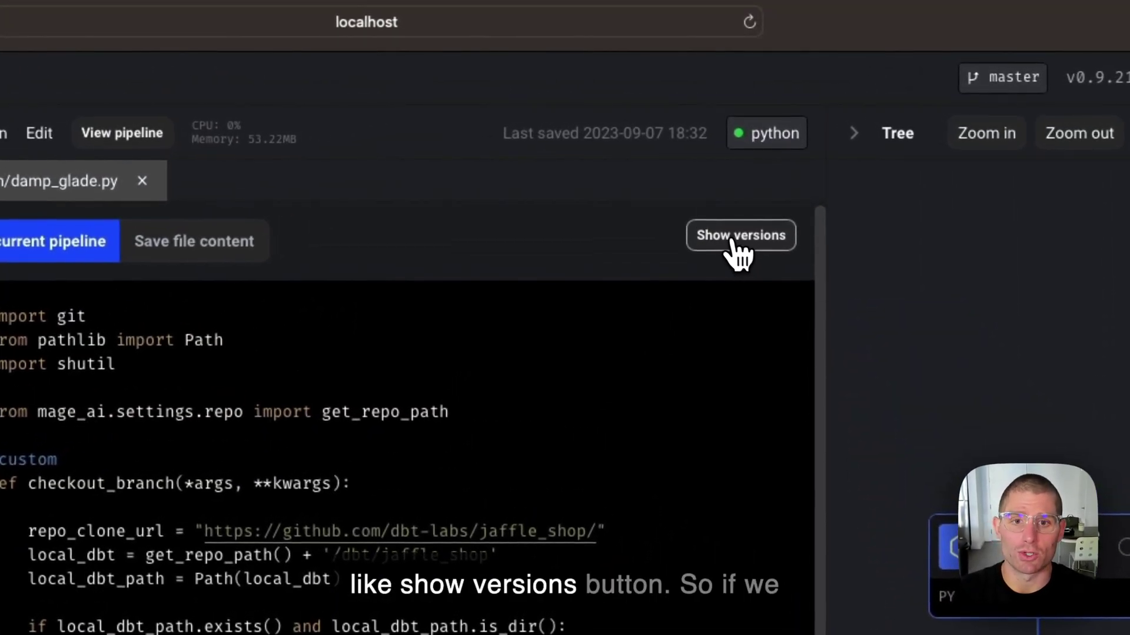
click(724, 249)
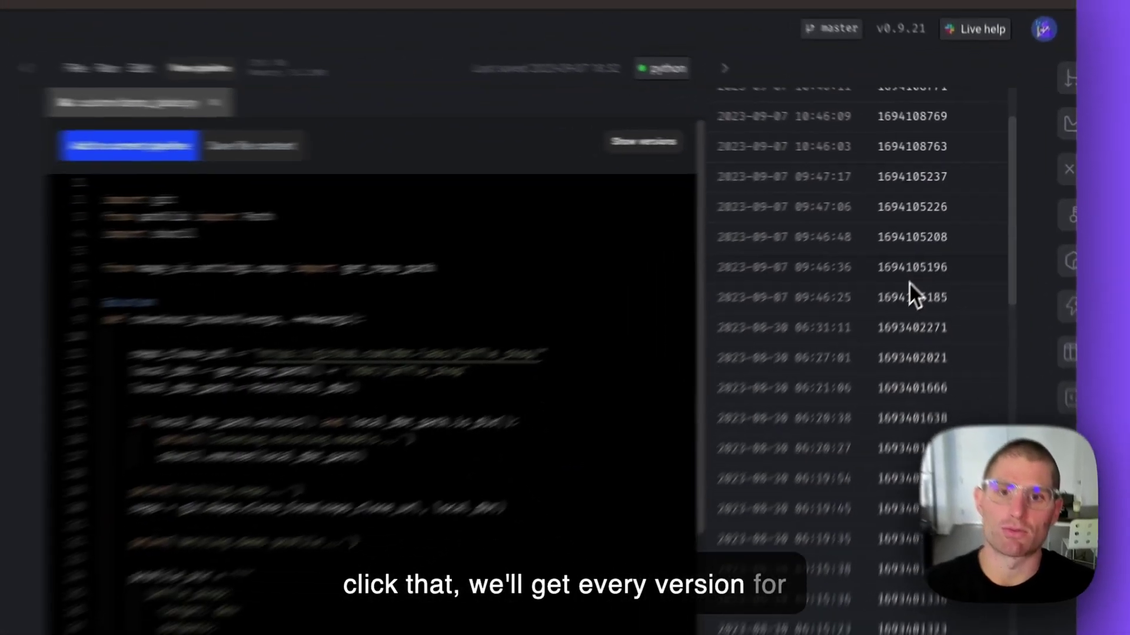
scroll(934, 252, down, 3)
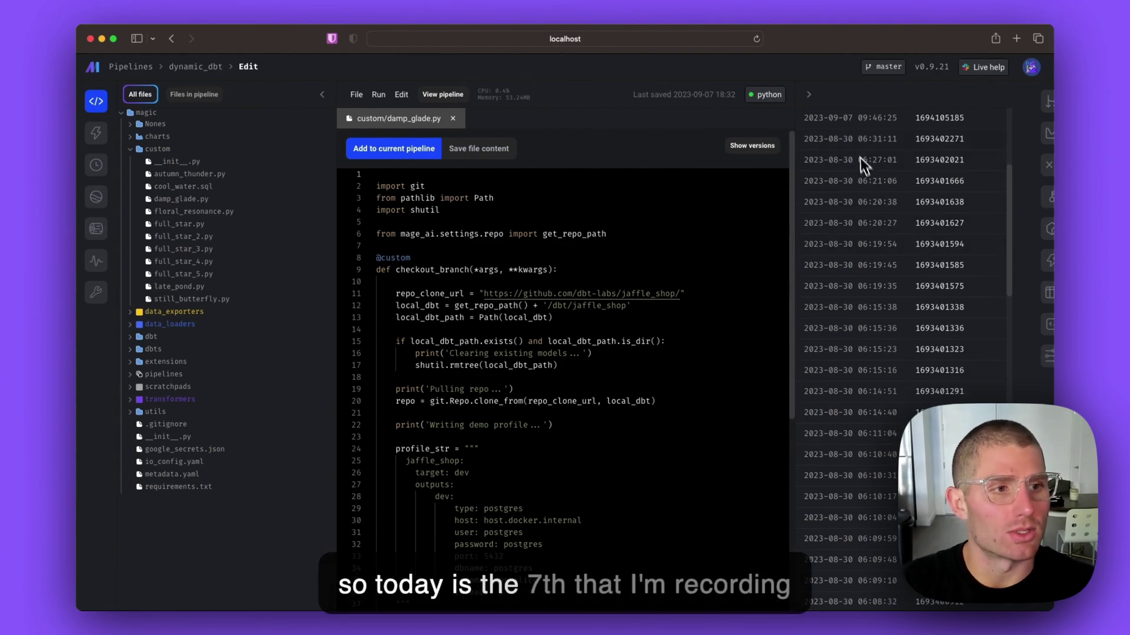
scroll(907, 272, down, 2)
scroll(905, 272, down, 3)
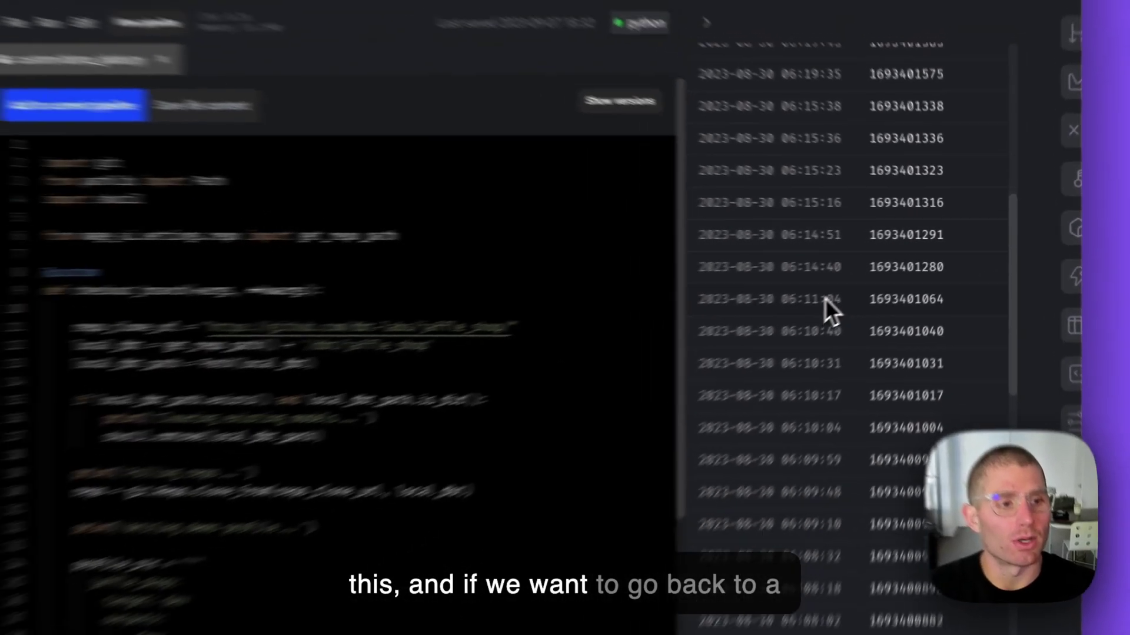
scroll(829, 309, down, 5)
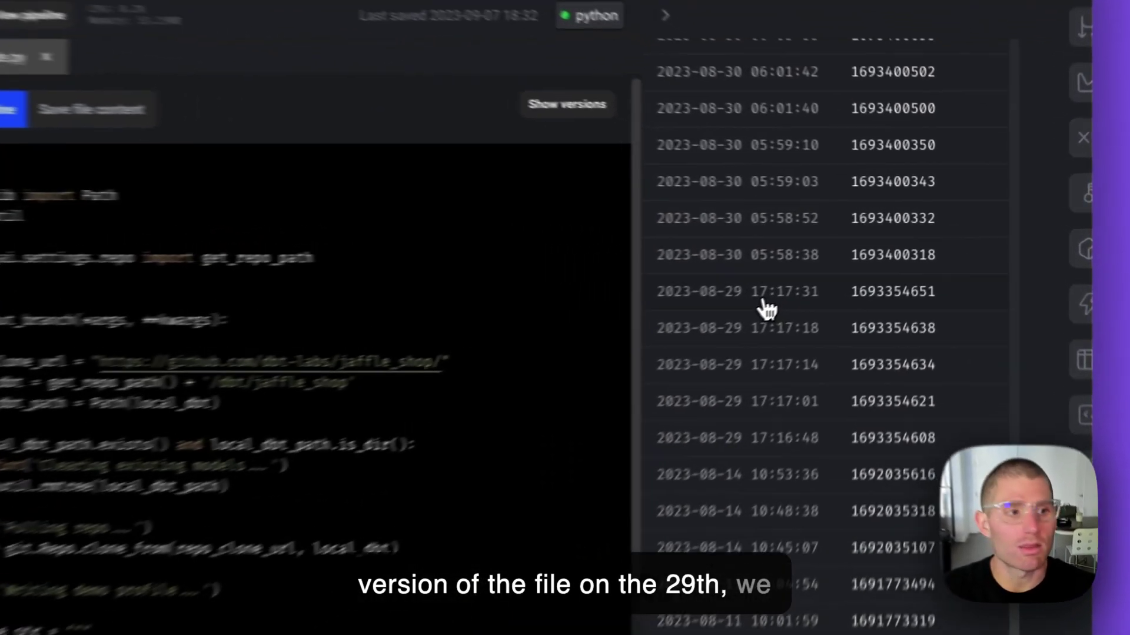
click(867, 263)
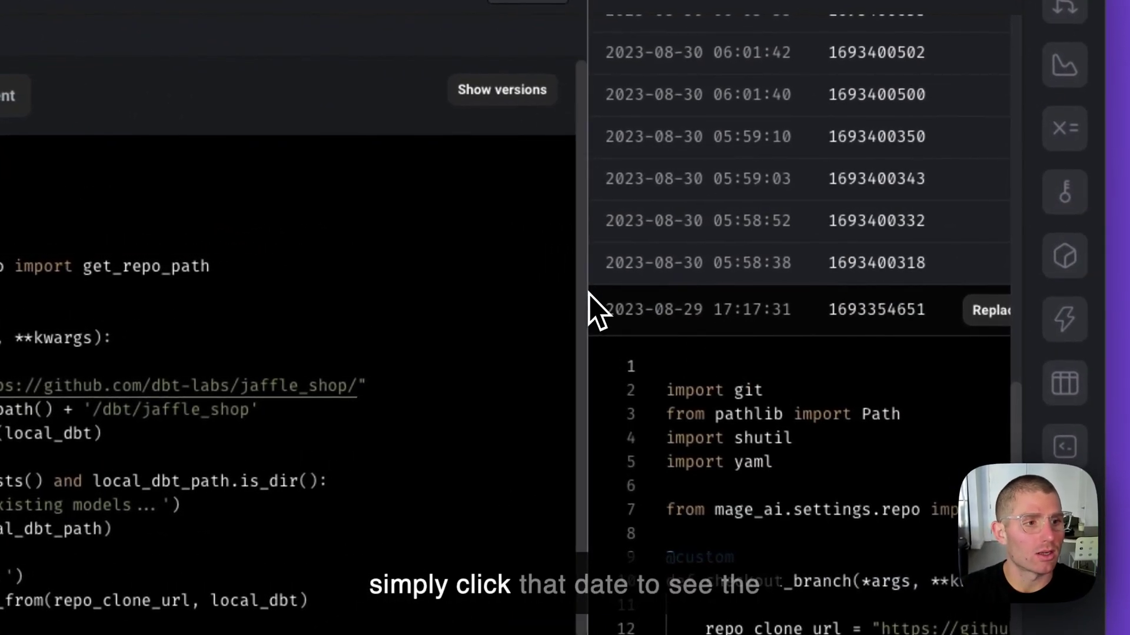